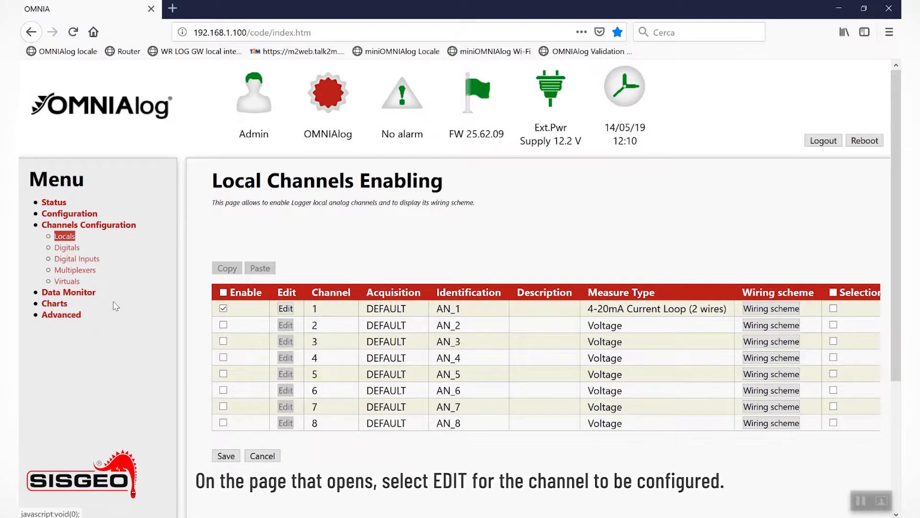
# Open the input configuration of local channel 1, keeping its channel settings, and go to its alarm settings
pyautogui.click(286, 309)
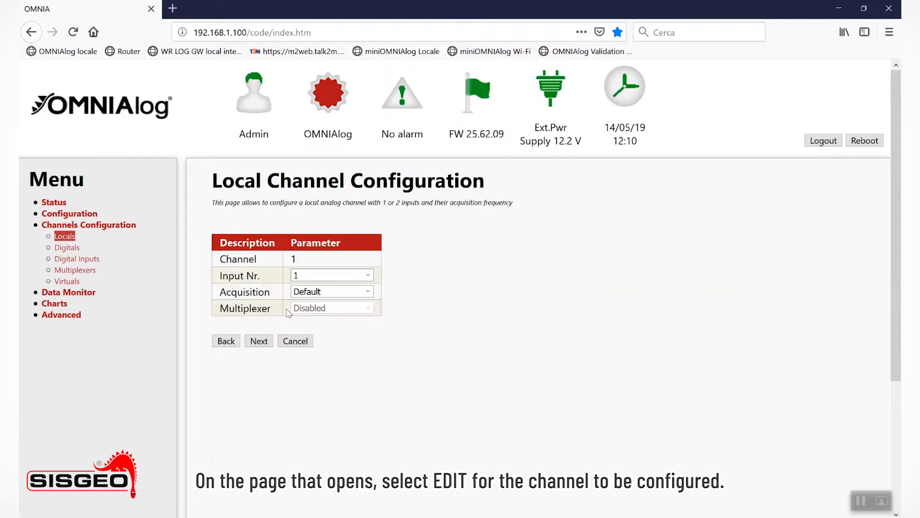
pyautogui.click(265, 342)
pyautogui.scroll(-1, 417, 323)
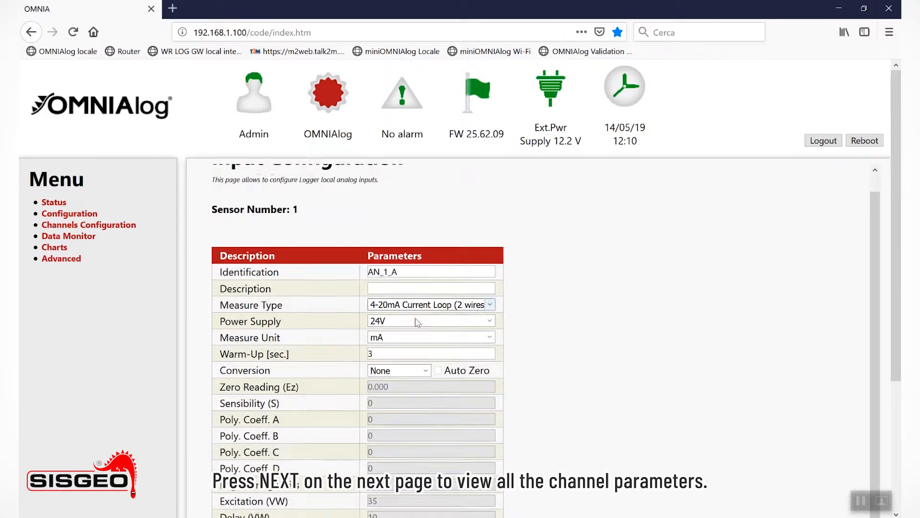
pyautogui.scroll(-7, 417, 322)
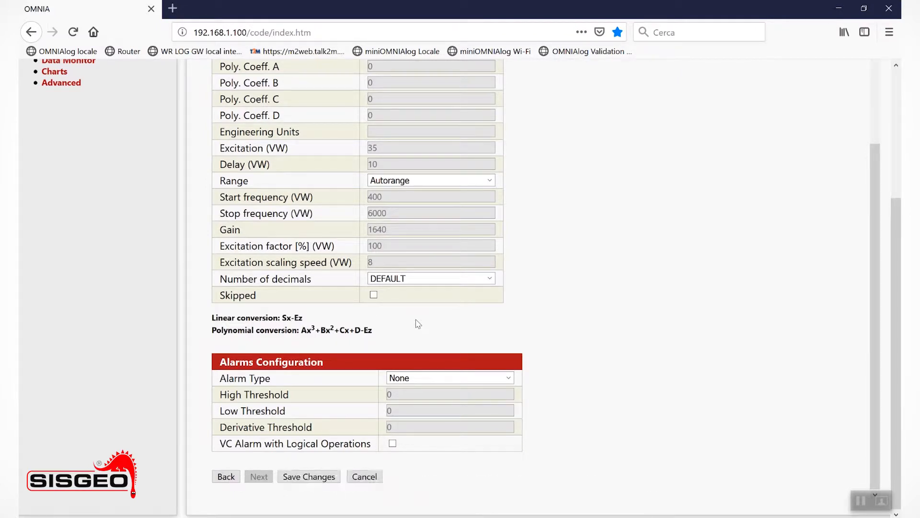
# Set channel 1's alarm type to Low with a low threshold of 20 and save the changes
pyautogui.click(422, 376)
pyautogui.click(409, 404)
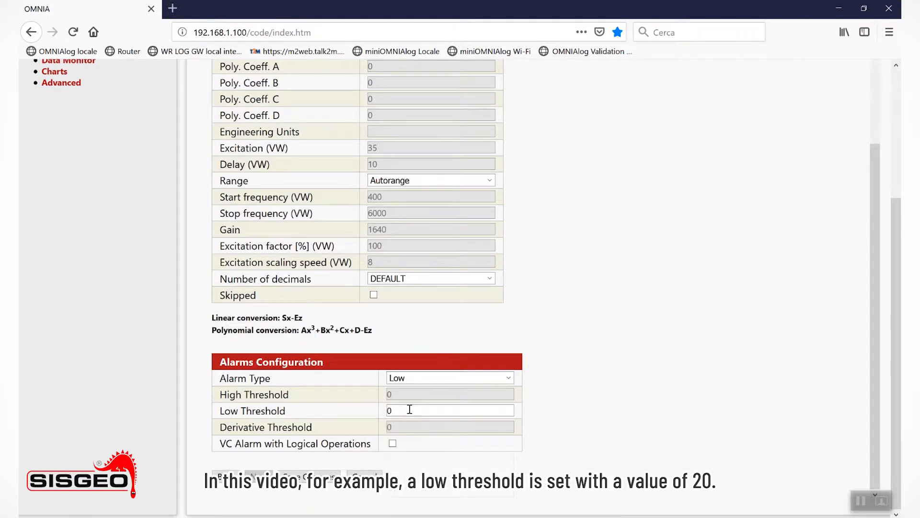
pyautogui.doubleClick(408, 412)
pyautogui.write('20')
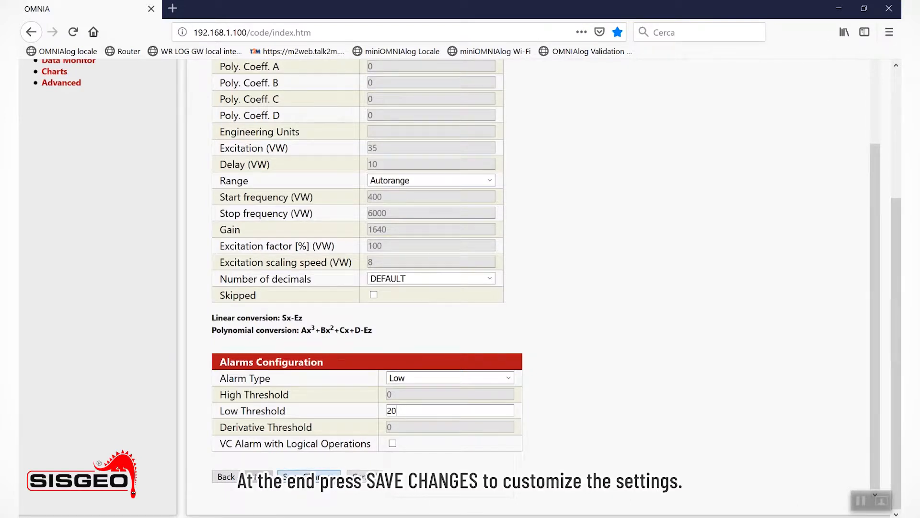
pyautogui.click(309, 476)
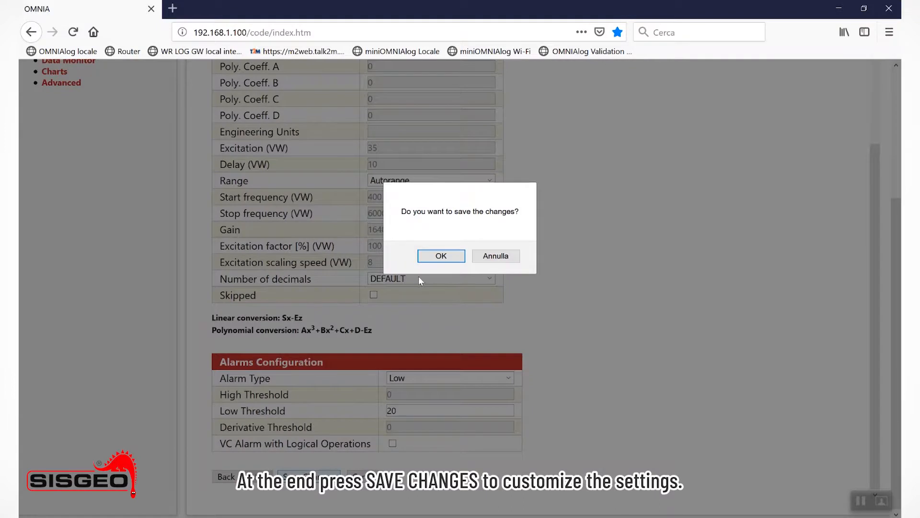
pyautogui.click(440, 257)
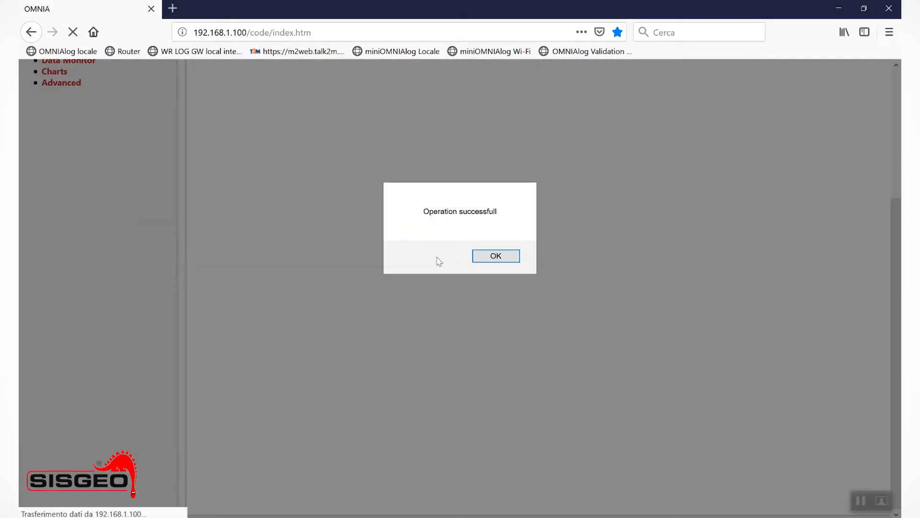
pyautogui.click(484, 255)
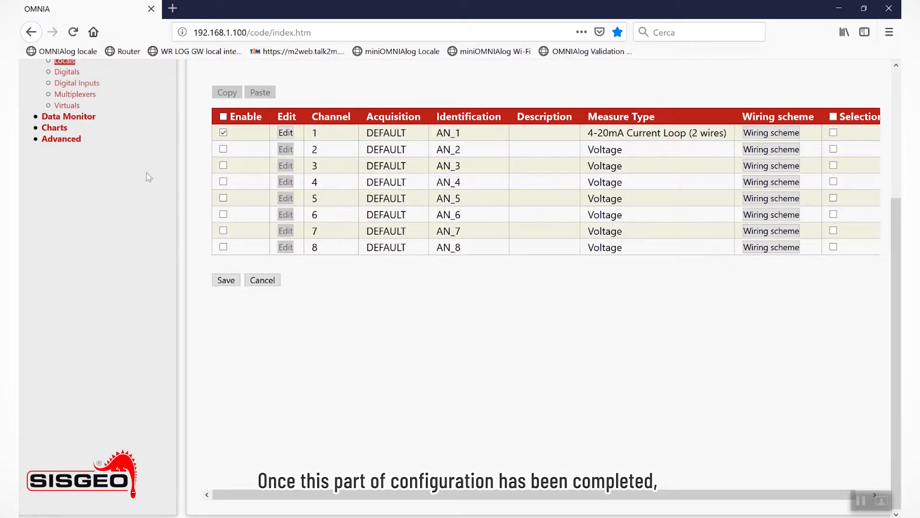
# In the alarm configuration, enable Send email for sensor alarms with event number 1 and end NEVER, and save the changes
pyautogui.scroll(3, 145, 174)
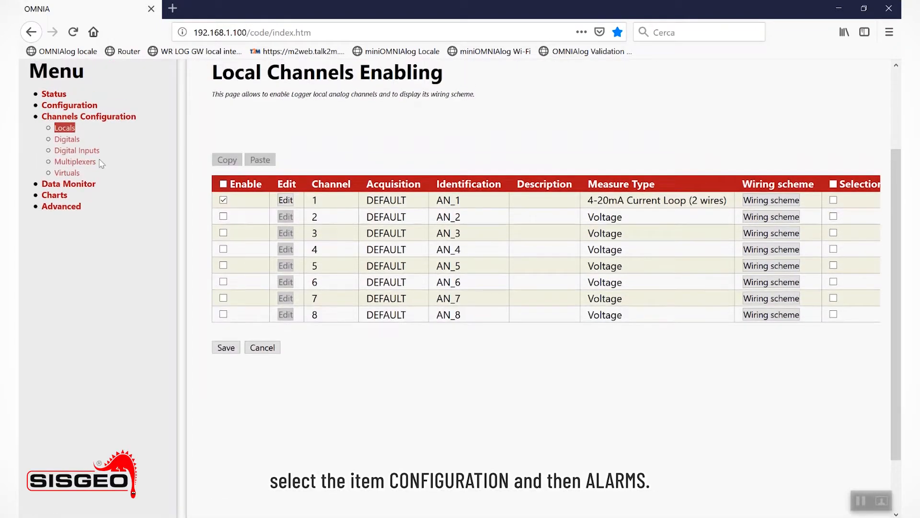
pyautogui.click(83, 105)
pyautogui.click(68, 138)
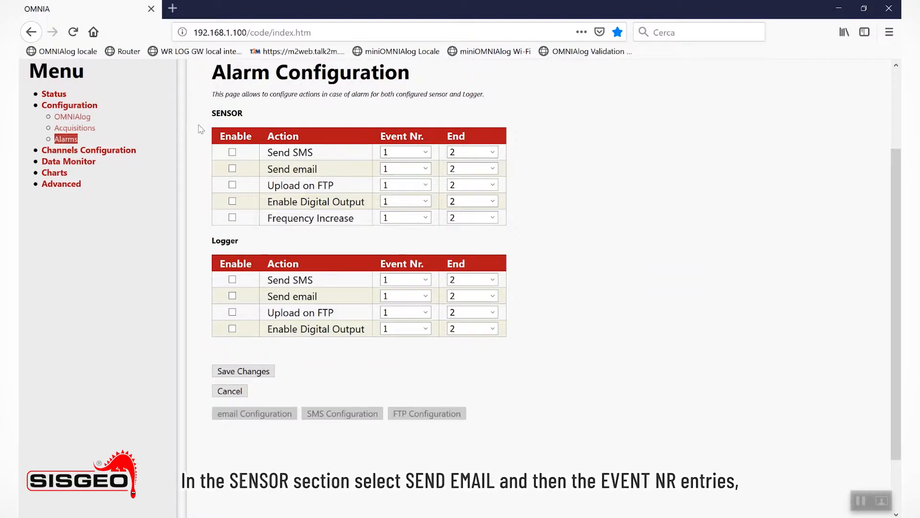
pyautogui.click(232, 169)
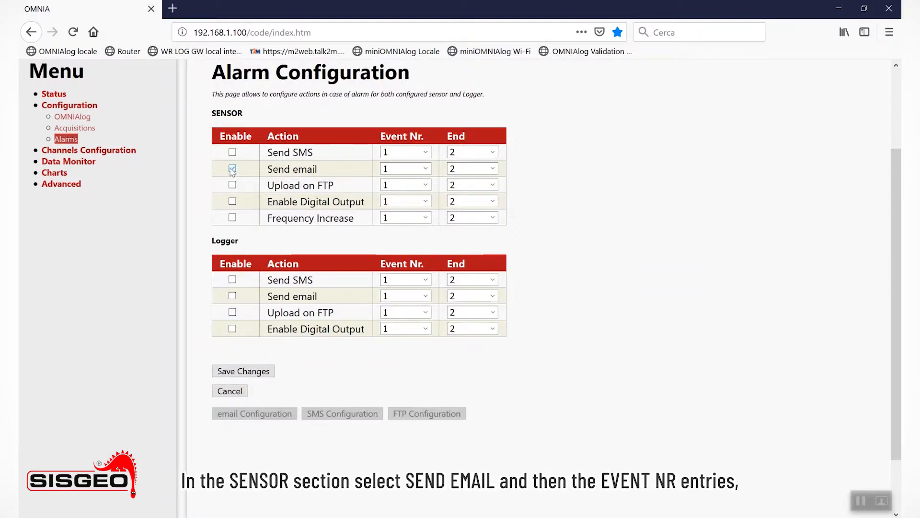
pyautogui.click(422, 170)
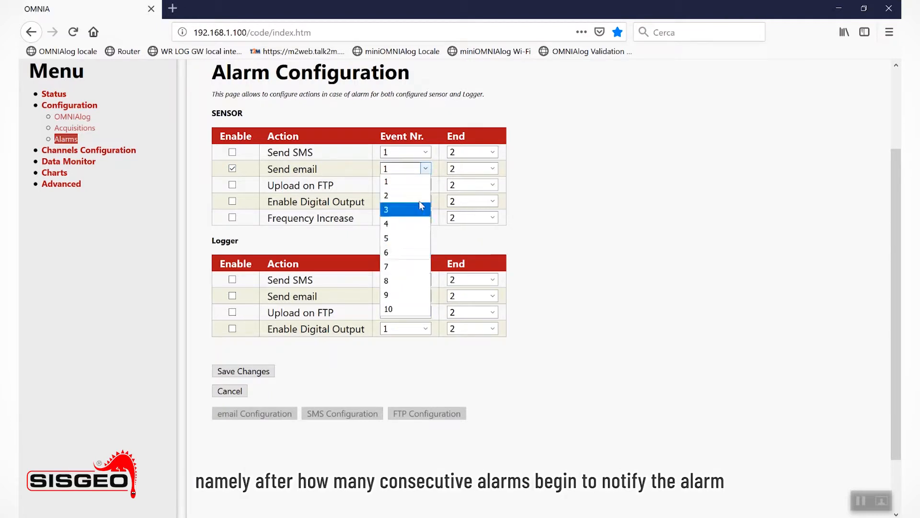
pyautogui.click(418, 183)
pyautogui.click(492, 168)
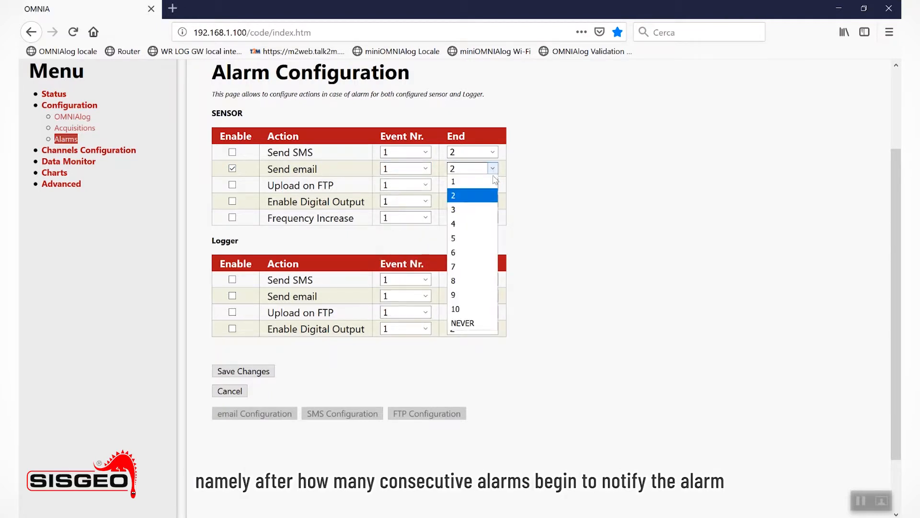
pyautogui.click(474, 320)
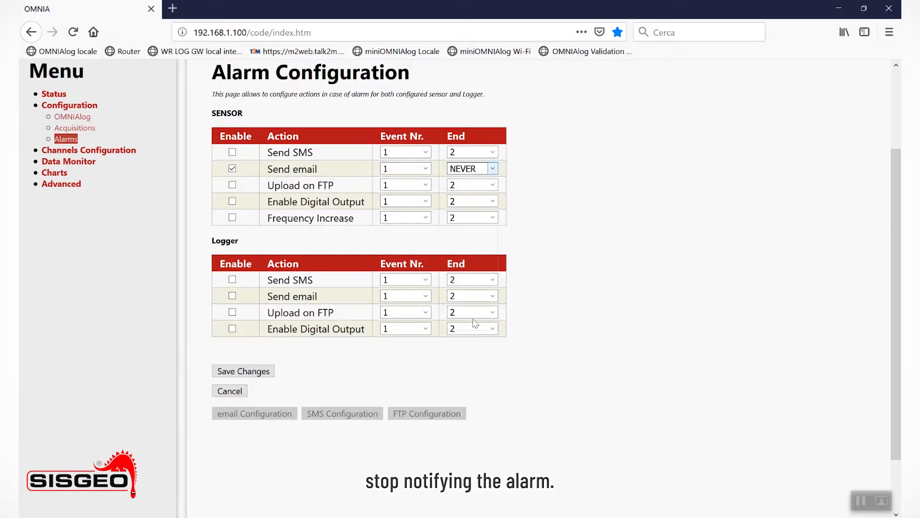
pyautogui.click(261, 372)
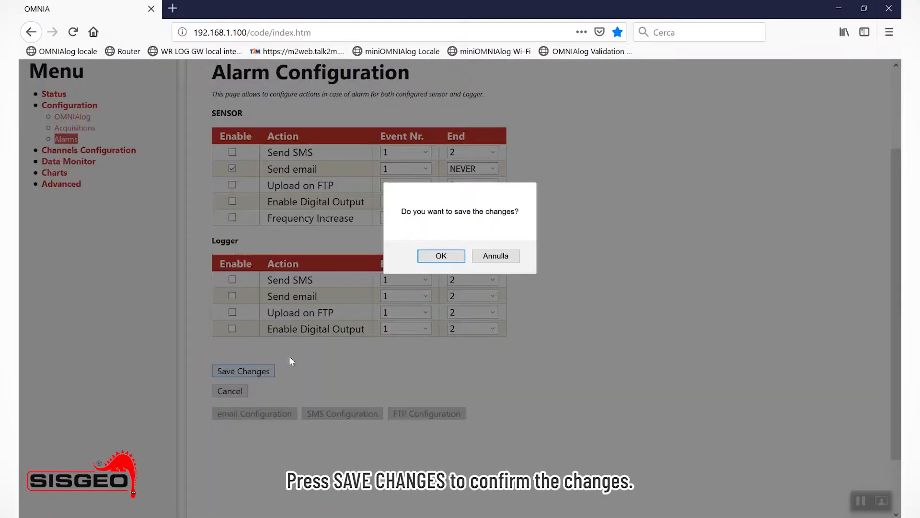
pyautogui.click(428, 254)
pyautogui.click(546, 255)
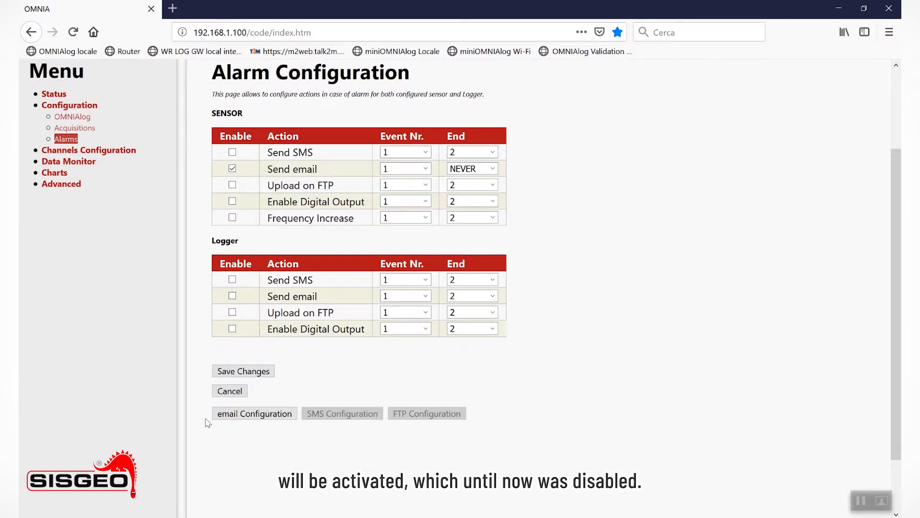
# In the email configuration, enable sensor alarms for the first recipient and enter the recipient's e-mail address
pyautogui.click(271, 418)
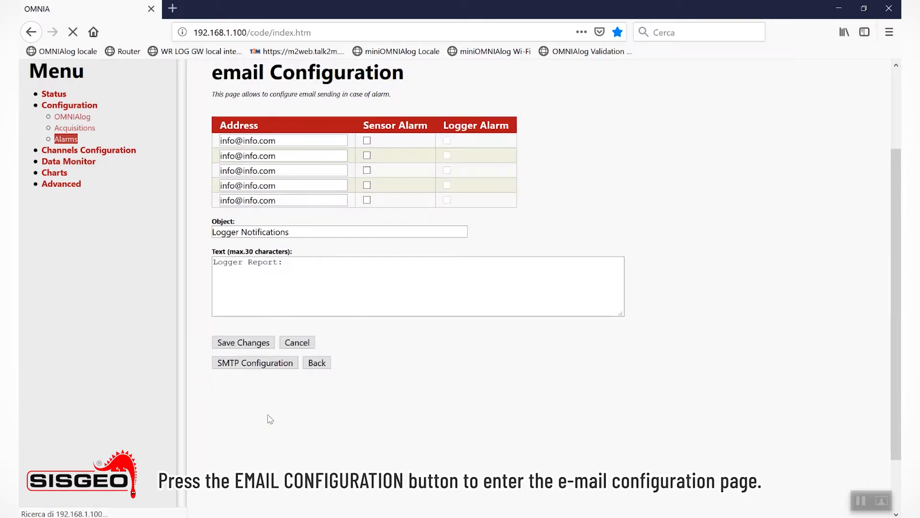
pyautogui.click(367, 141)
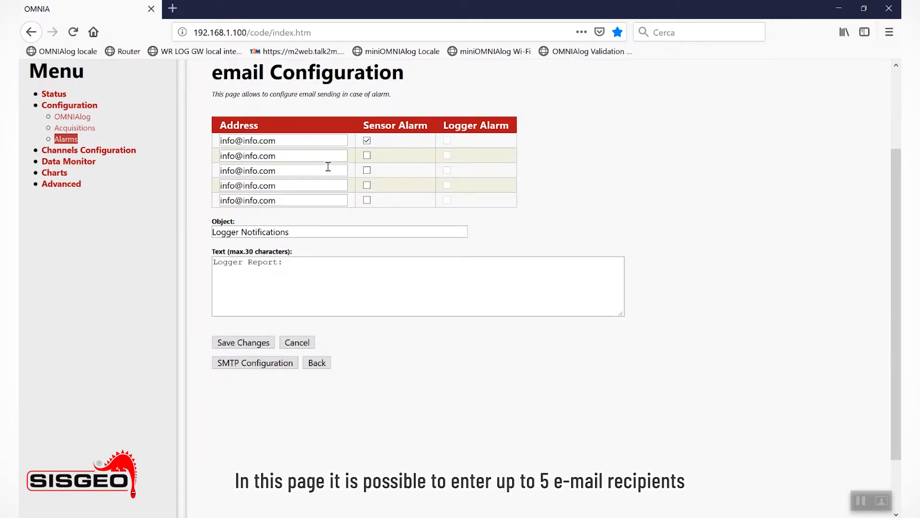
pyautogui.tripleClick(317, 140)
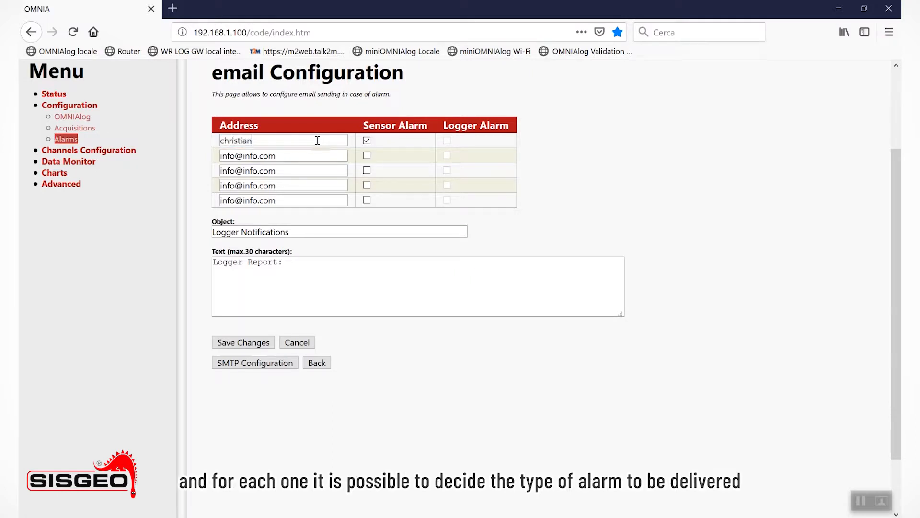
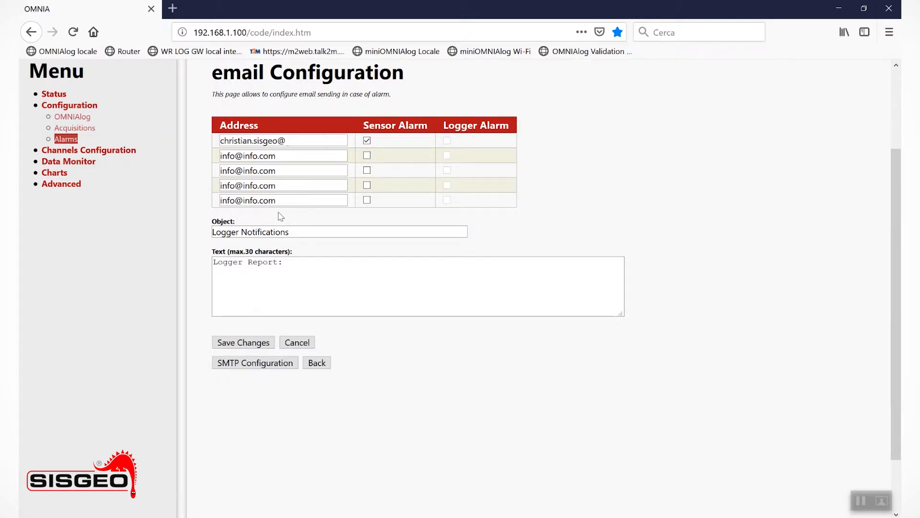
# Set the notification email's subject to "Logger Notifications Alarm" and save the email configuration
pyautogui.click(303, 236)
pyautogui.write('Alrm')
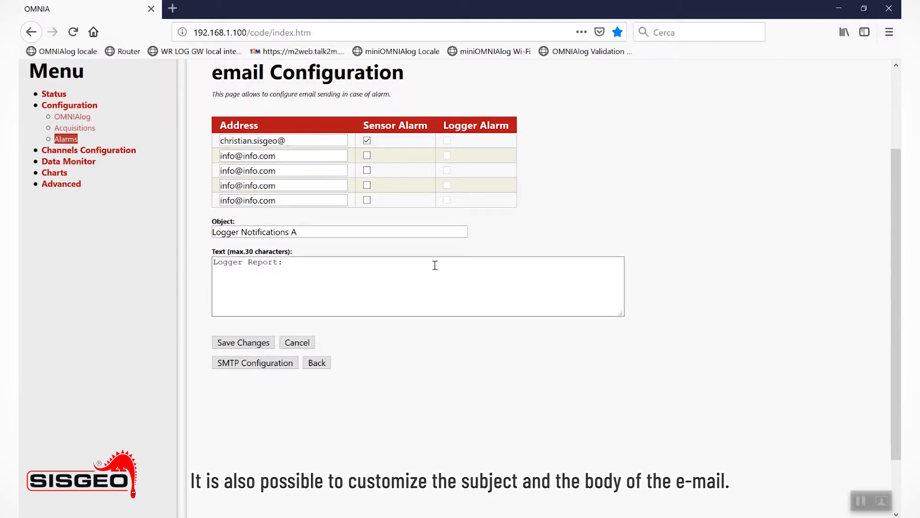
pyautogui.press('BackSpace')
pyautogui.press('BackSpace')
pyautogui.press('BackSpace')
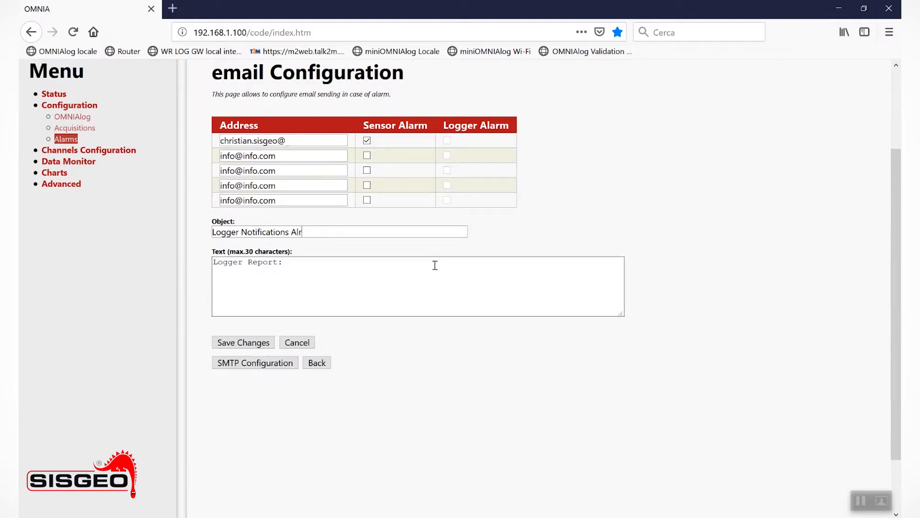
pyautogui.write('larm')
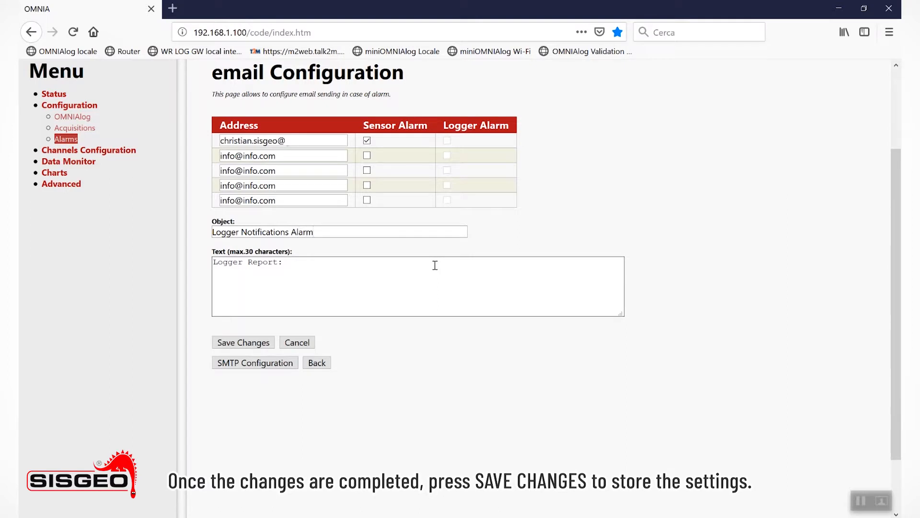
pyautogui.click(243, 342)
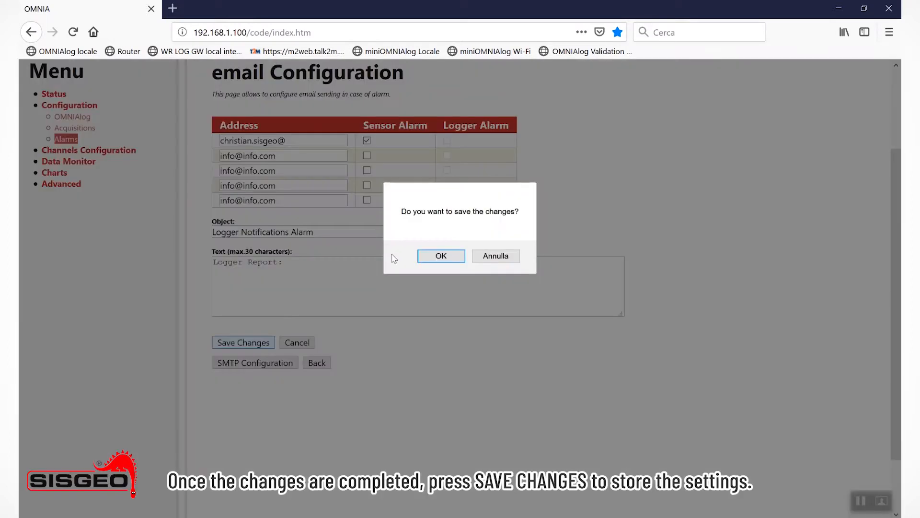
pyautogui.click(436, 257)
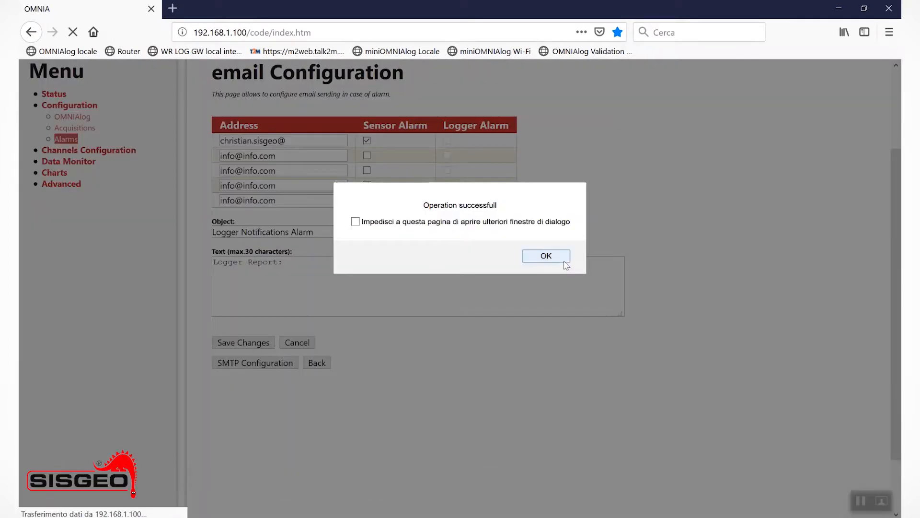
pyautogui.click(546, 256)
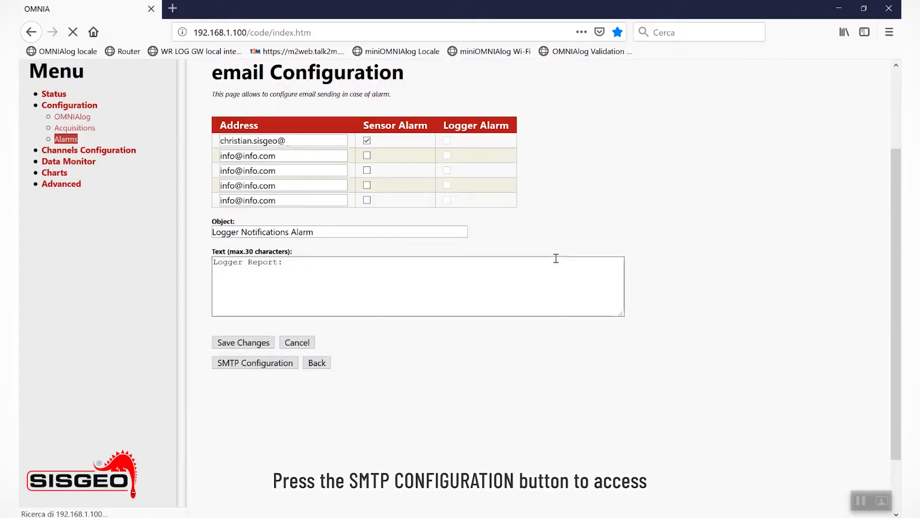
# Open the SMTP server configuration and send a test email to verify the server settings
pyautogui.click(247, 364)
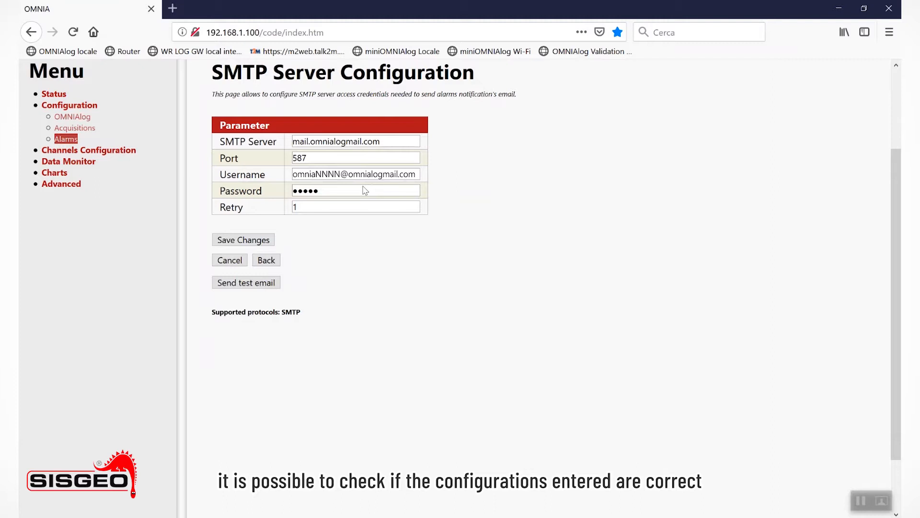
pyautogui.click(263, 283)
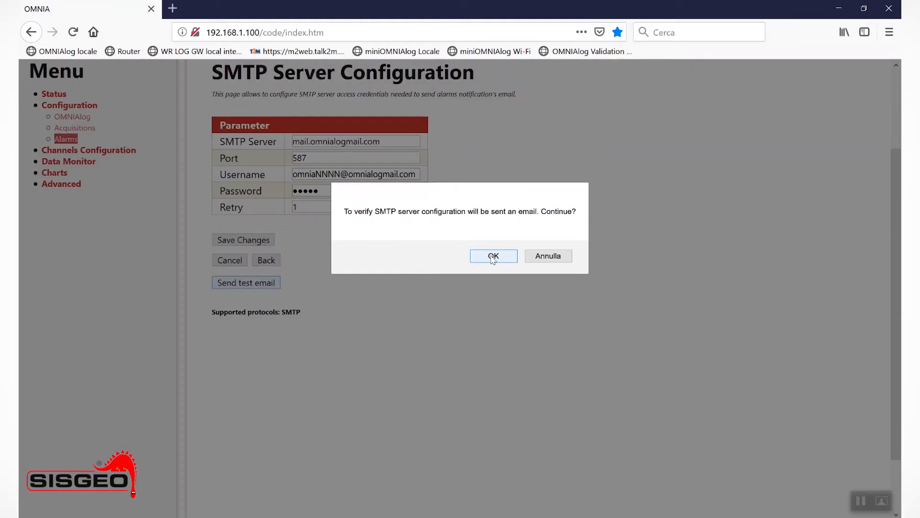
pyautogui.click(493, 256)
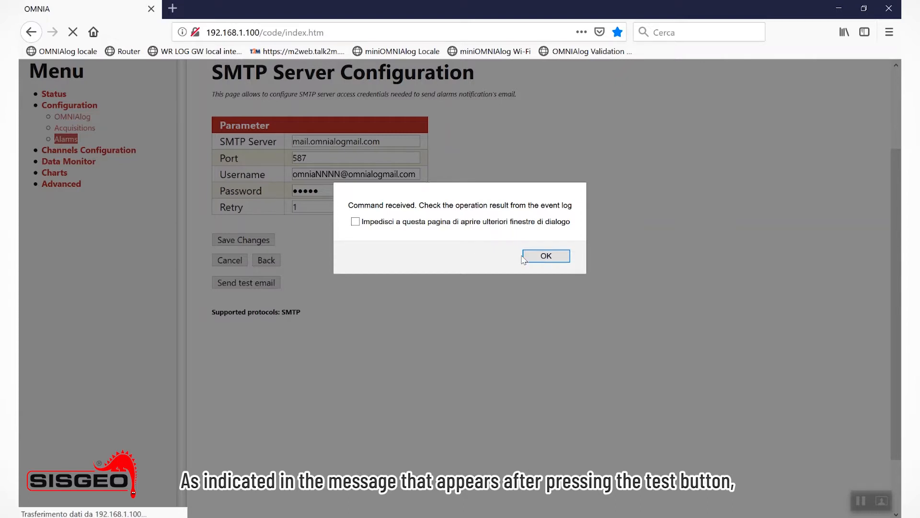
pyautogui.click(540, 257)
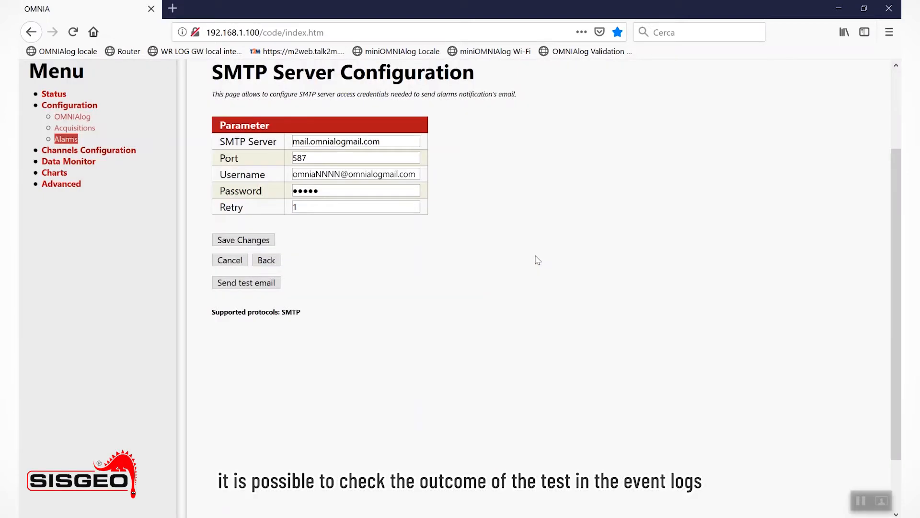
# Open the logger's event list and reload it to check the outcome of the test email
pyautogui.click(83, 165)
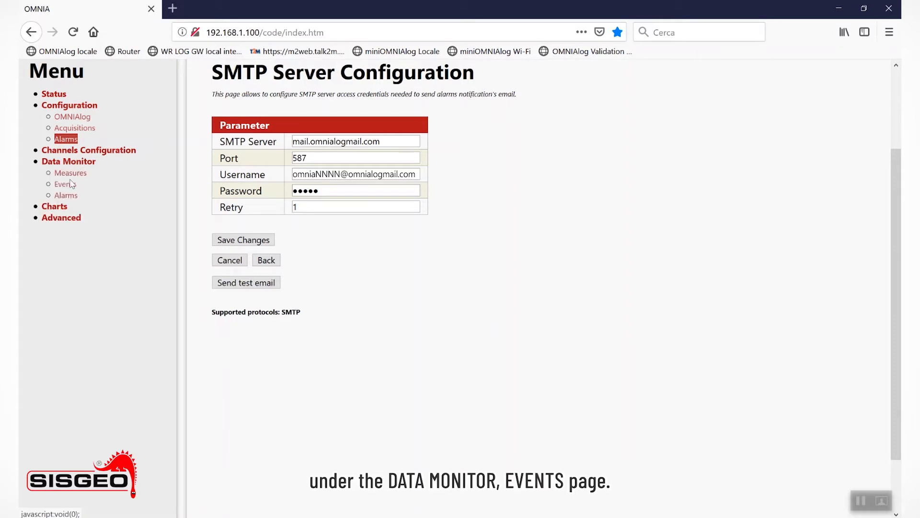
pyautogui.click(71, 185)
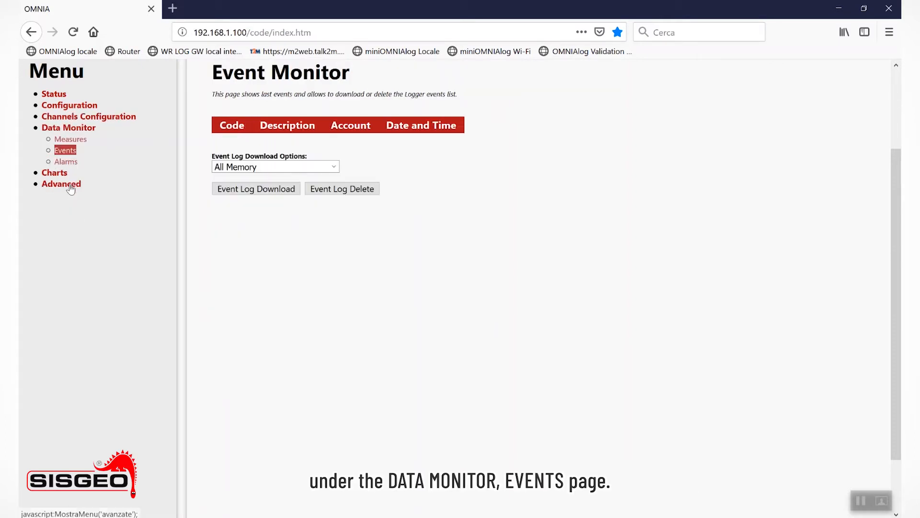
pyautogui.click(70, 152)
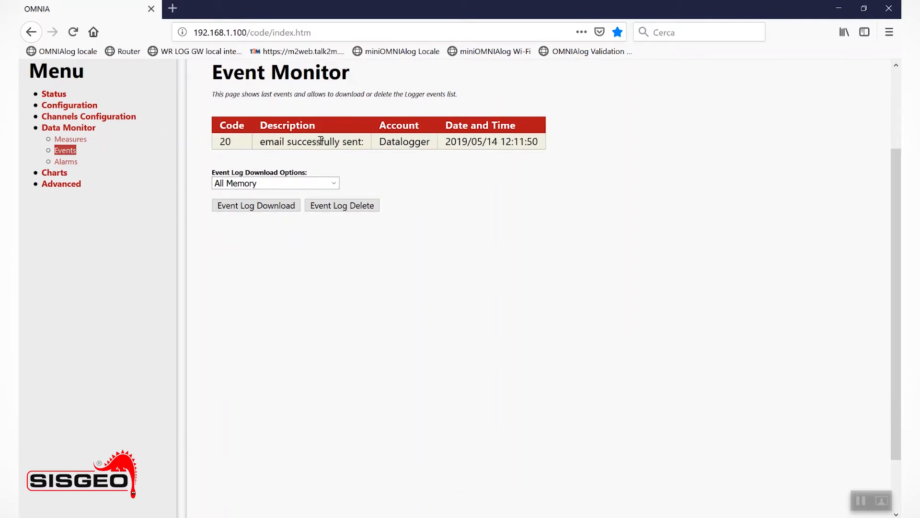
# Start the logger from its status page and confirm the start
pyautogui.click(56, 96)
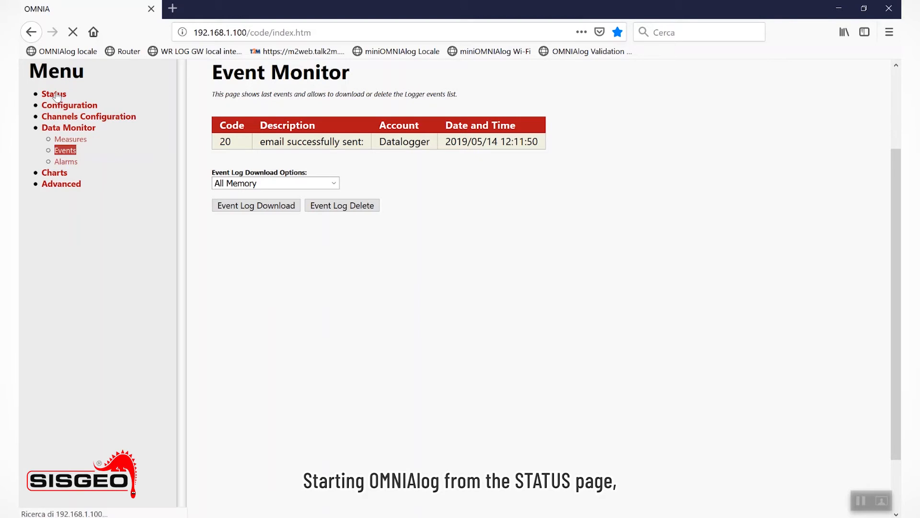
pyautogui.click(330, 236)
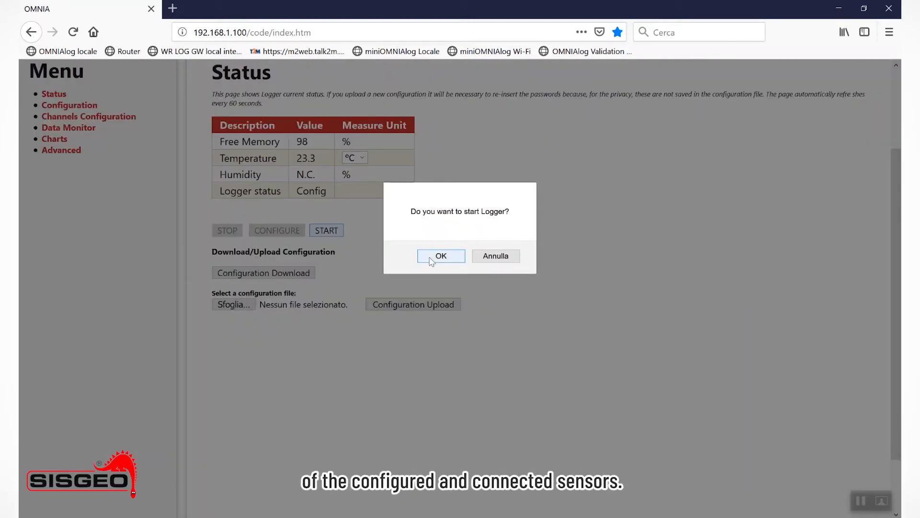
pyautogui.click(431, 258)
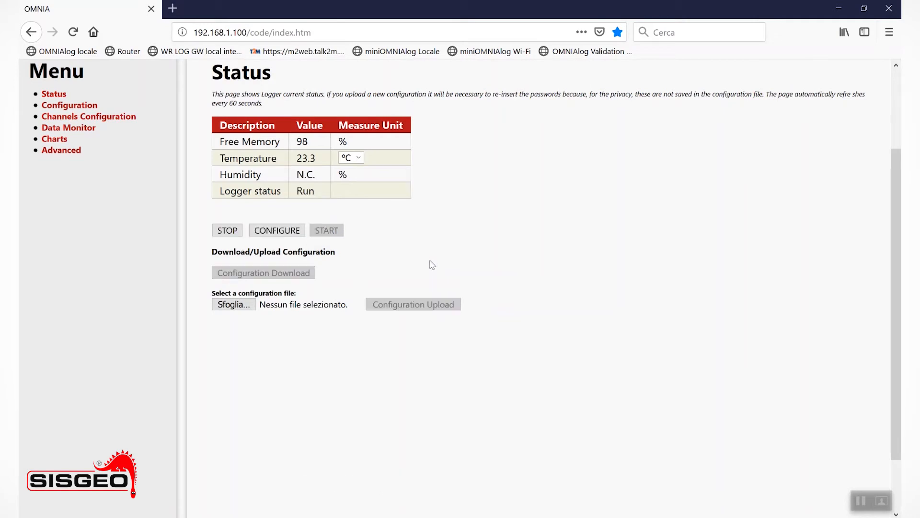
# Check channel 1's latest measurement and alarm status with a refresh, and open the event list to review the logged events
pyautogui.click(71, 139)
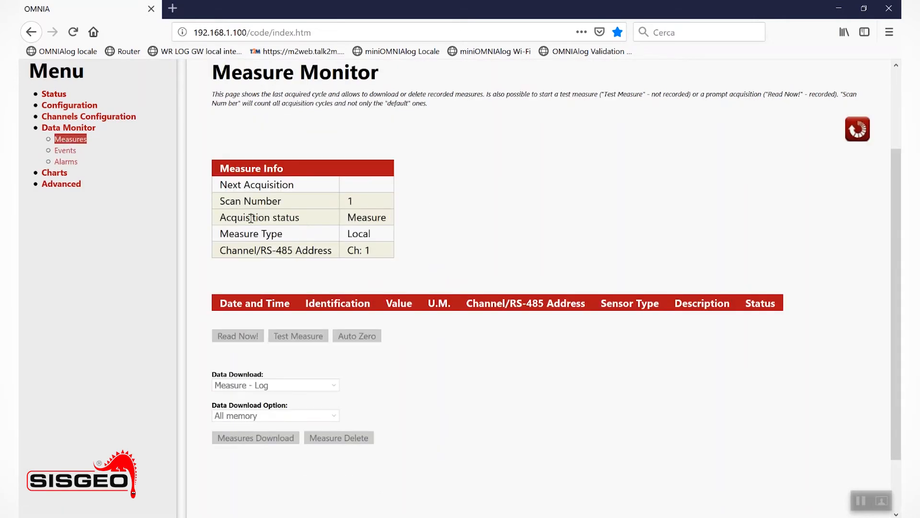
pyautogui.click(857, 134)
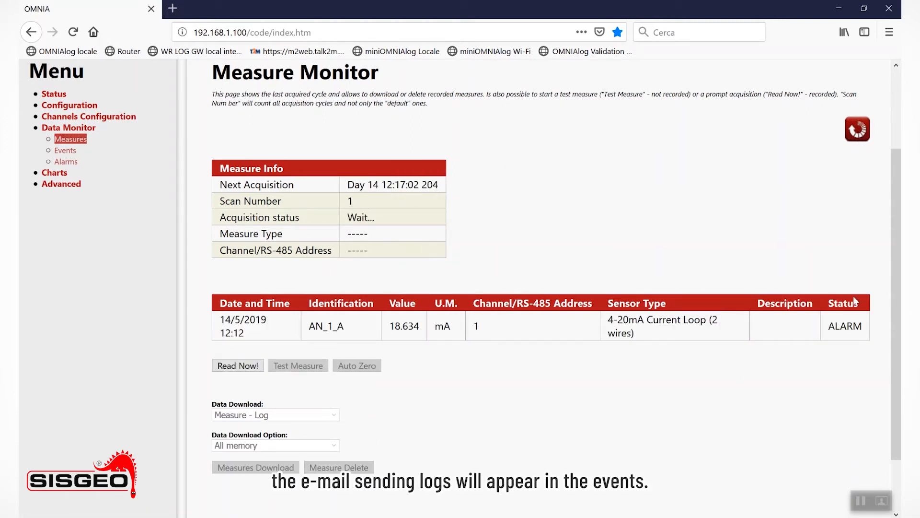
pyautogui.click(66, 151)
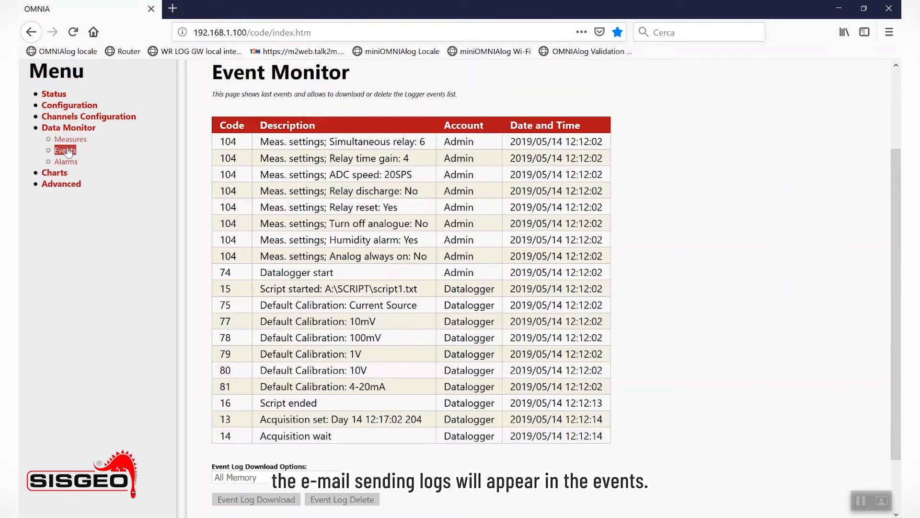